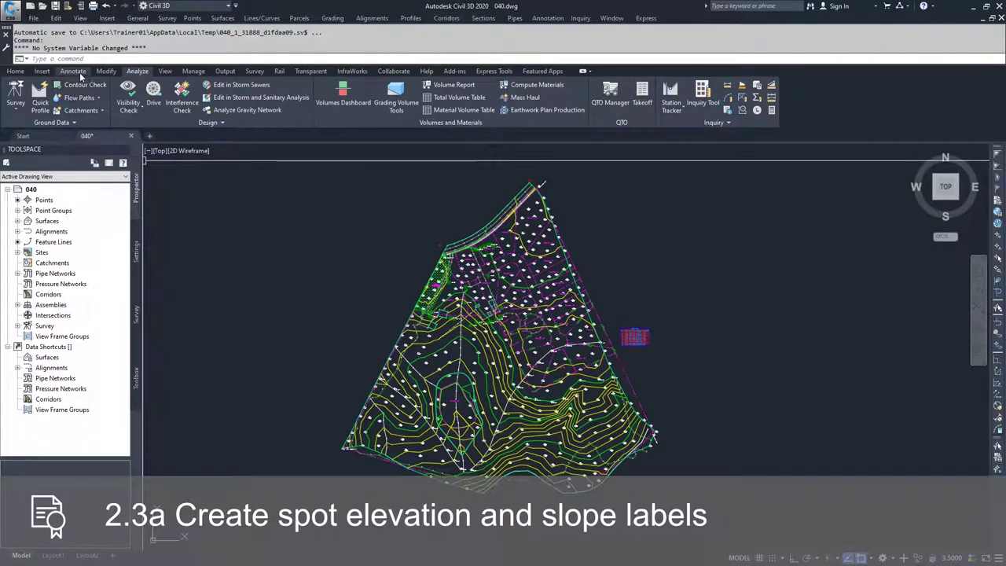
Step: Show the Annotate ribbon tools and expand the Add Labels dropdown
{"action": "left_click", "coordinate": [73, 71]}
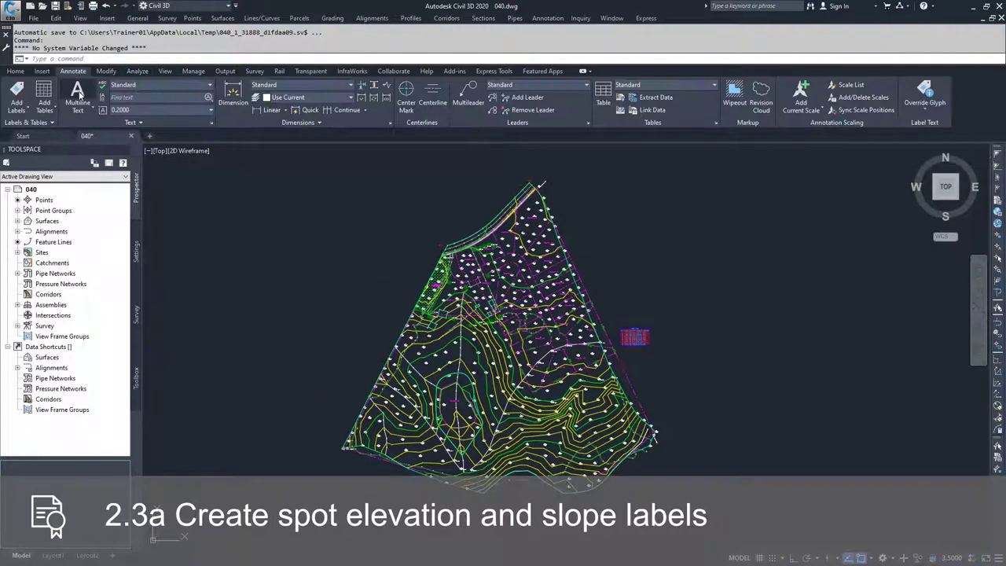
{"action": "left_click", "coordinate": [24, 113]}
Step: Start Add Surface Labels and choose Spot Elevation as the label type
{"action": "mouse_move", "coordinate": [53, 129]}
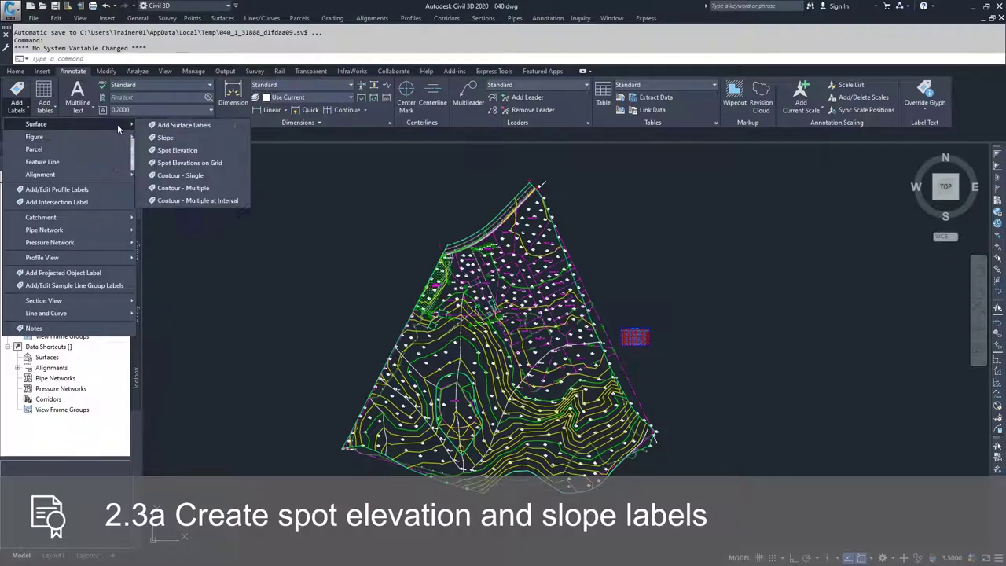
{"action": "left_click", "coordinate": [184, 125]}
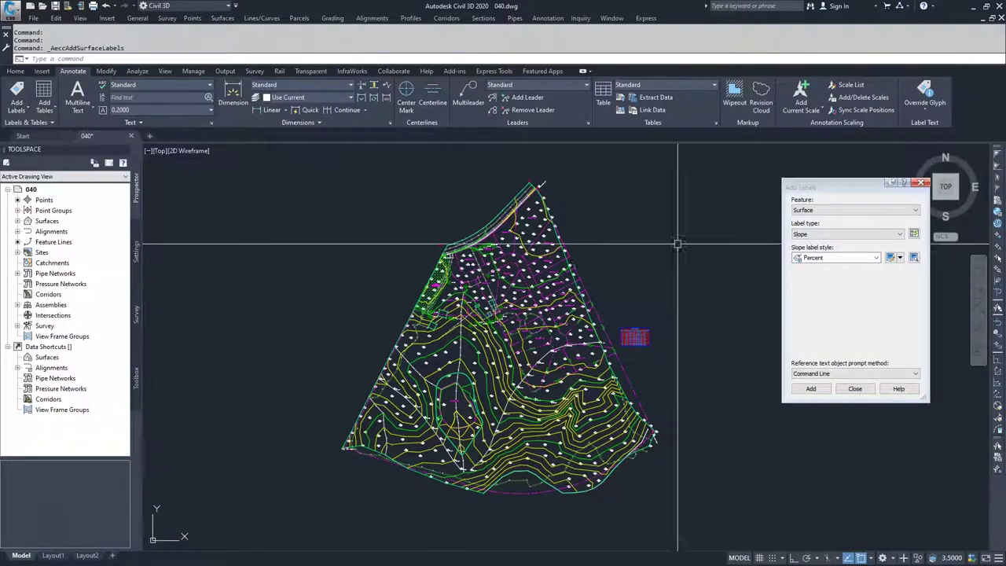
{"action": "left_click", "coordinate": [863, 234]}
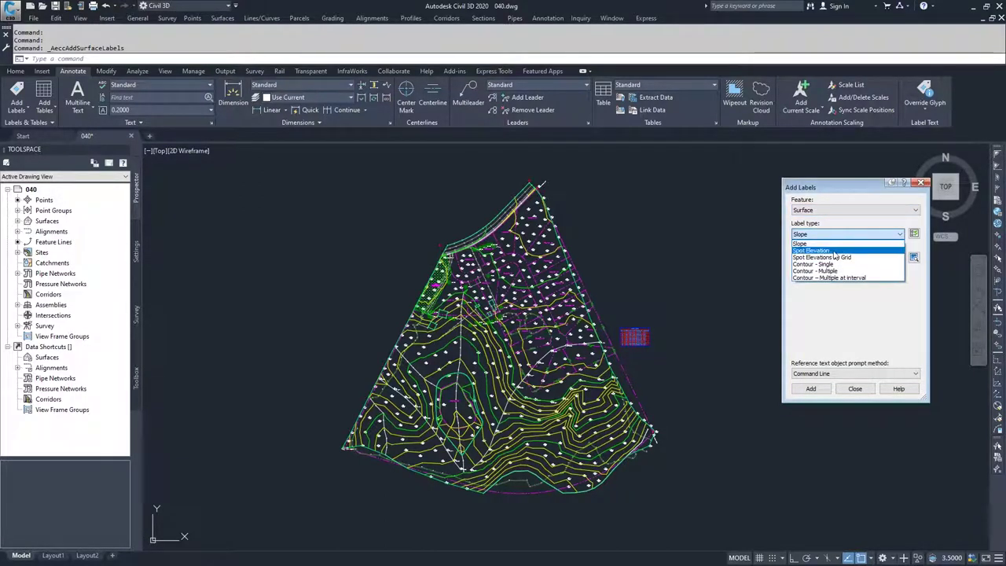
{"action": "left_click", "coordinate": [823, 250]}
{"action": "left_click", "coordinate": [870, 237]}
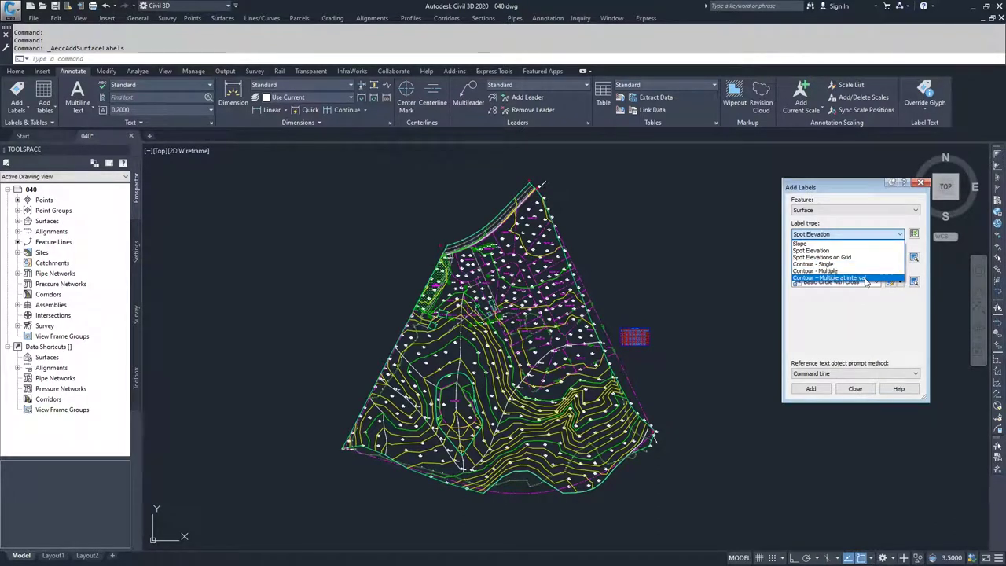
Step: Pick the Elevation Only spot elevation style and open it in the Label Style Composer
{"action": "left_click", "coordinate": [835, 251]}
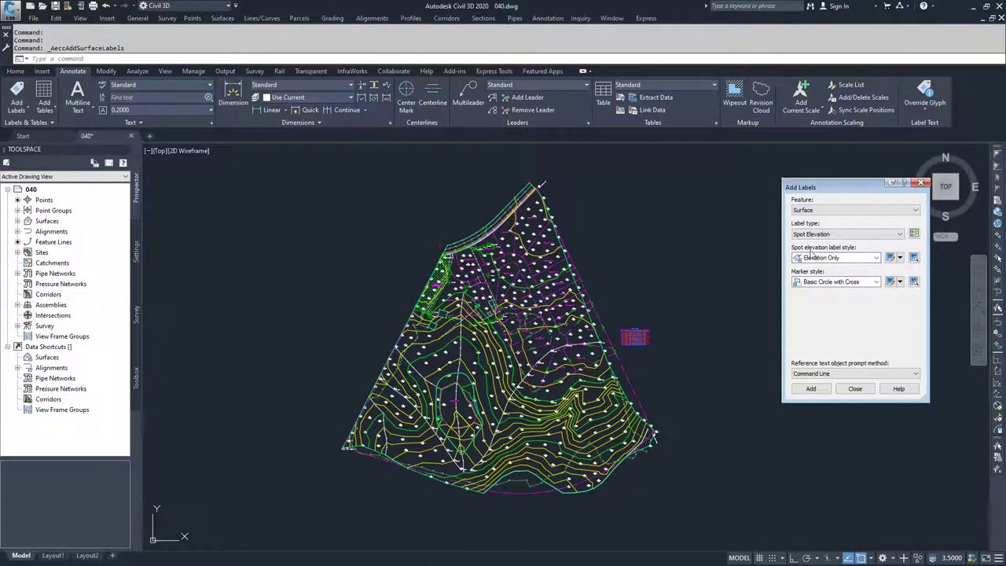
{"action": "left_click", "coordinate": [876, 259]}
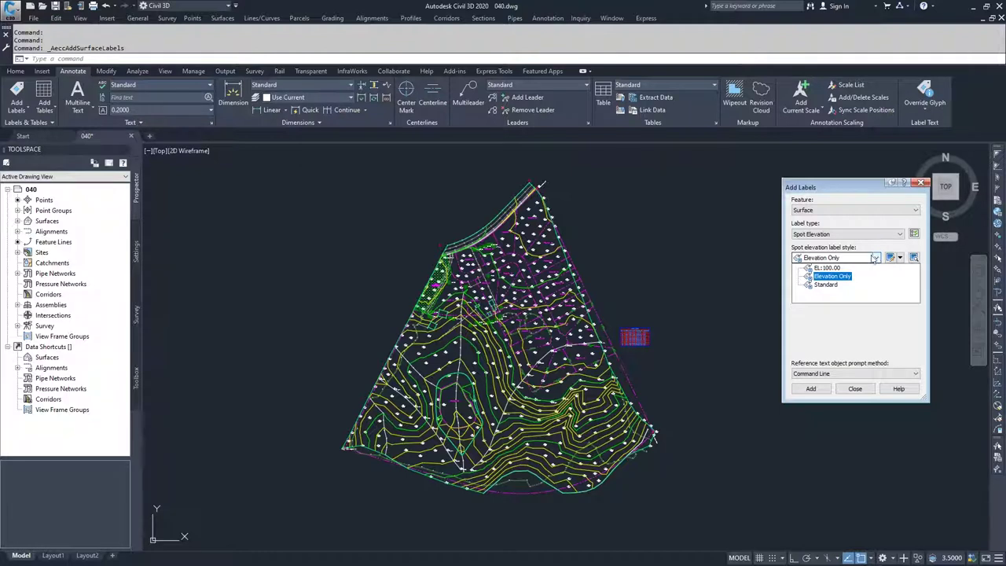
{"action": "left_click", "coordinate": [838, 277]}
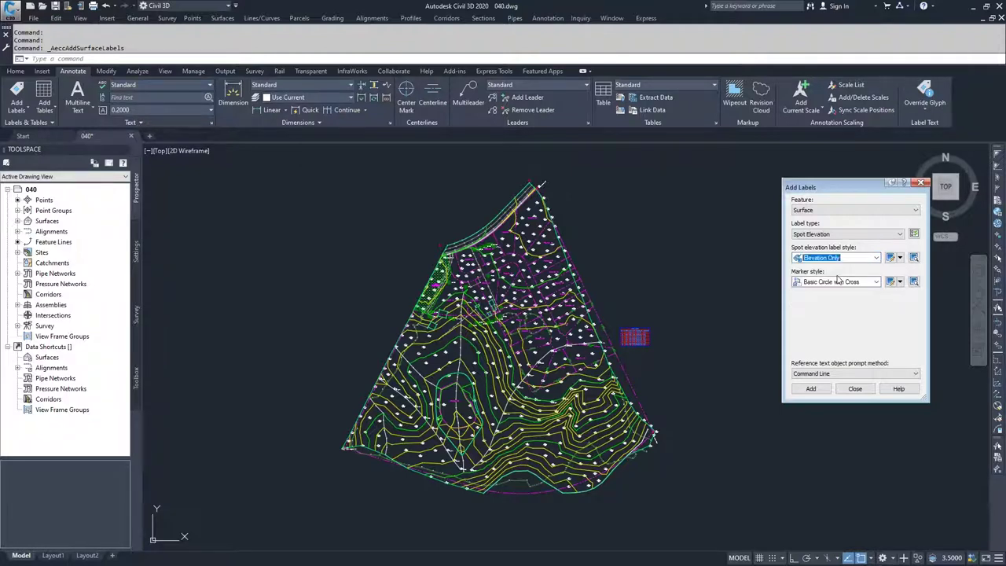
{"action": "left_click", "coordinate": [899, 258]}
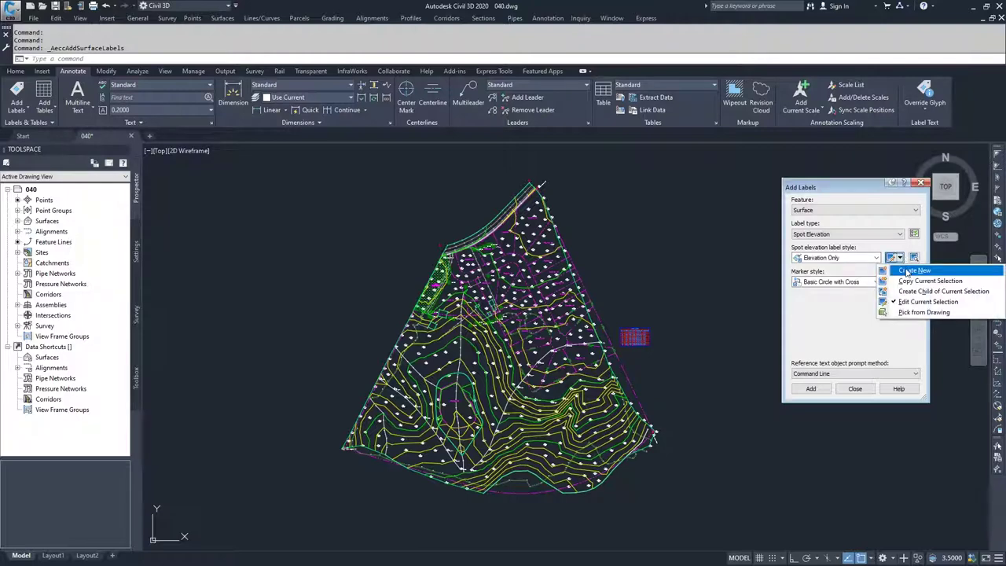
{"action": "left_click", "coordinate": [927, 301]}
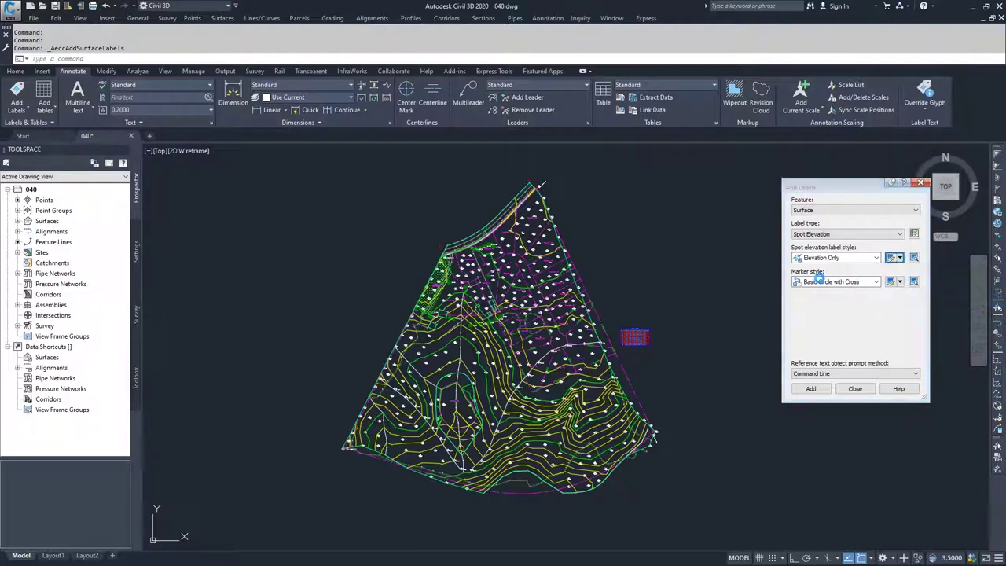
{"action": "left_click", "coordinate": [401, 180]}
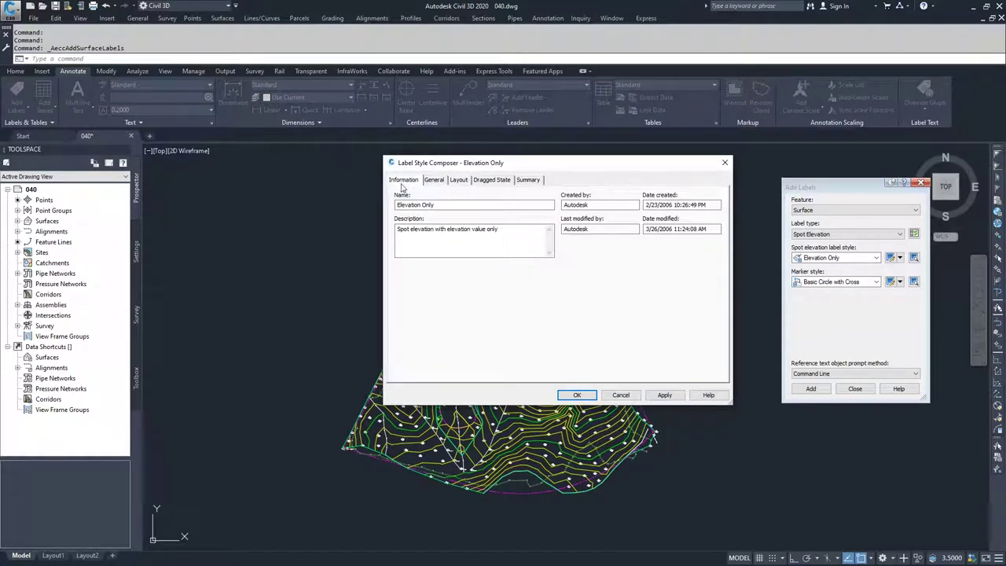
Step: Inspect the General and Layout tabs and the label's Contents text editor, closing it unchanged
{"action": "left_click", "coordinate": [434, 180]}
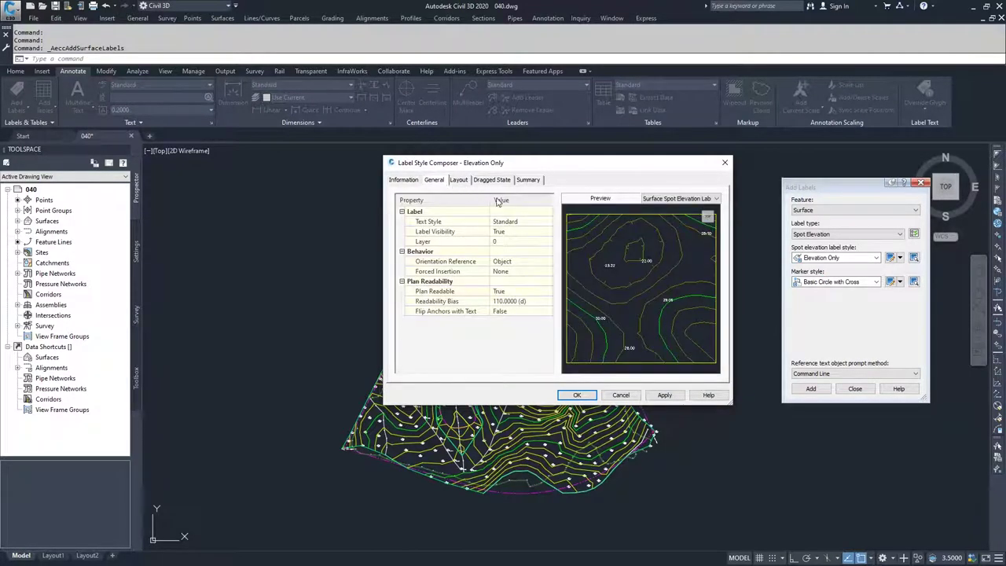
{"action": "left_click", "coordinate": [465, 181]}
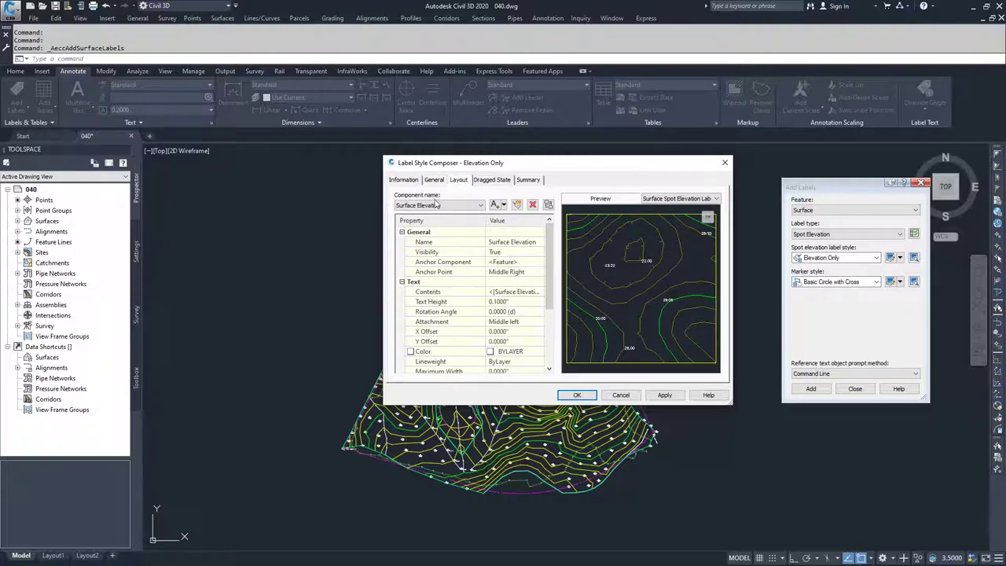
{"action": "left_click", "coordinate": [514, 291]}
{"action": "left_click", "coordinate": [539, 292]}
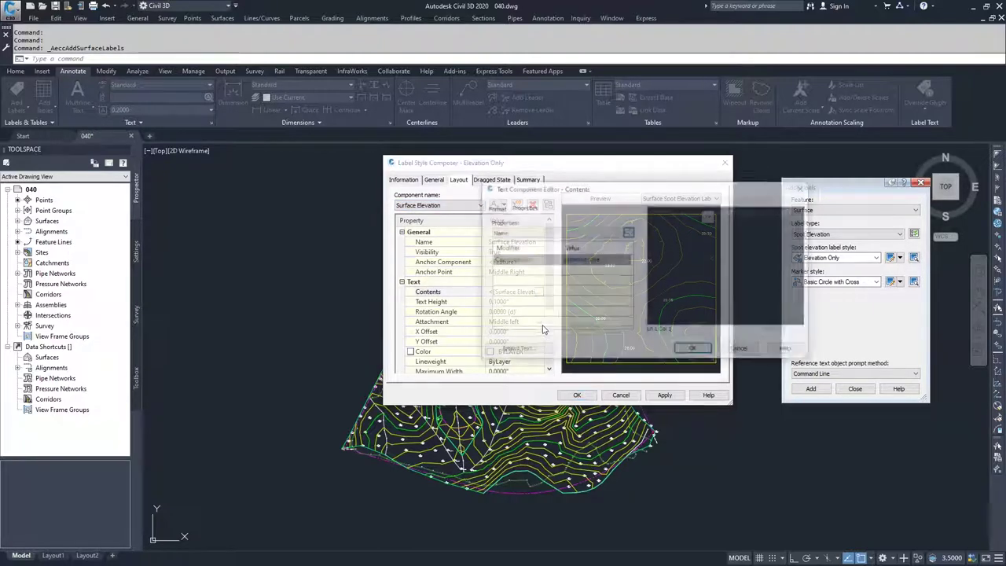
{"action": "left_click", "coordinate": [581, 232]}
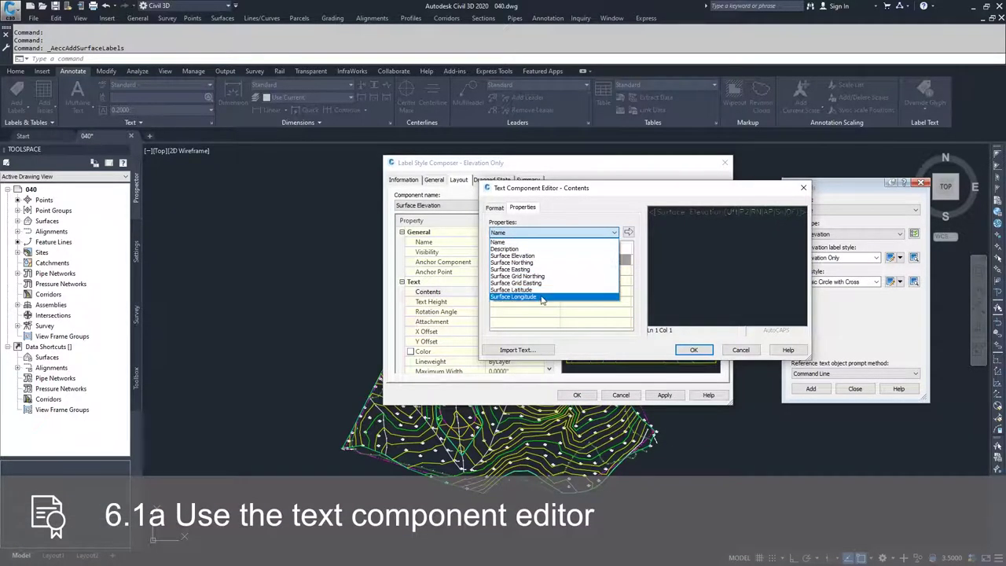
{"action": "left_click", "coordinate": [739, 350]}
{"action": "left_click", "coordinate": [740, 350]}
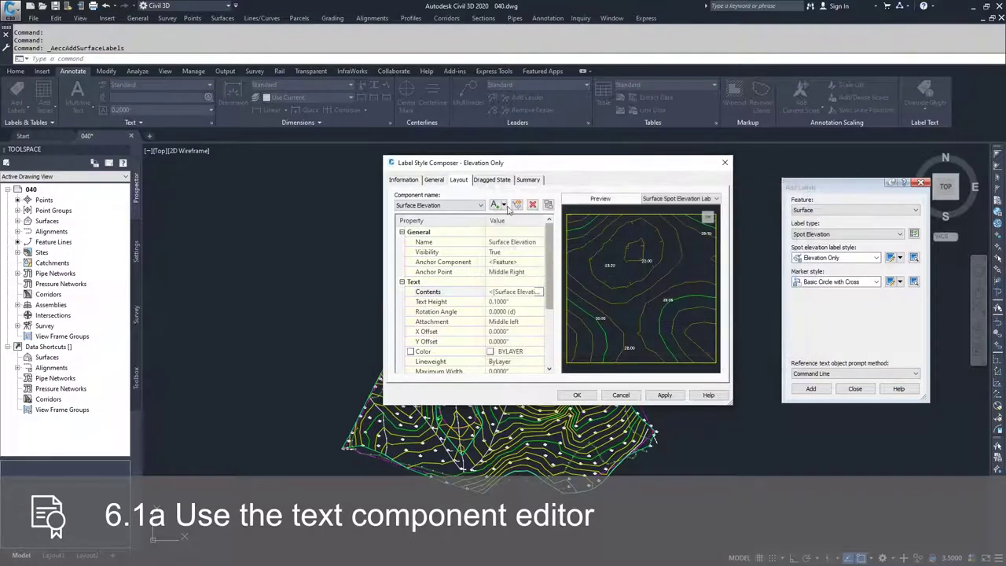
Step: Check the Dragged State and Summary tabs, then cancel the Label Style Composer
{"action": "left_click", "coordinate": [503, 205]}
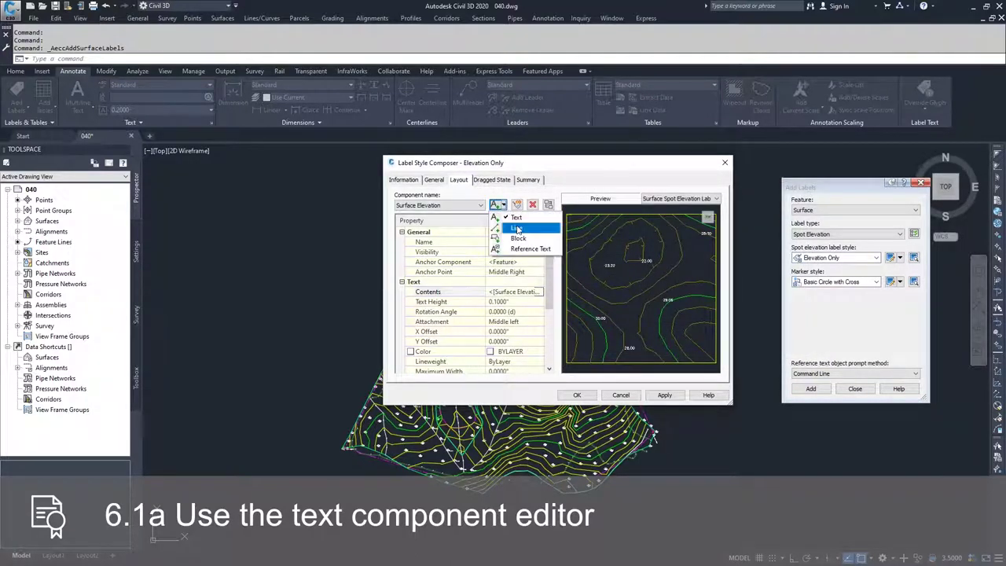
{"action": "left_click", "coordinate": [491, 181]}
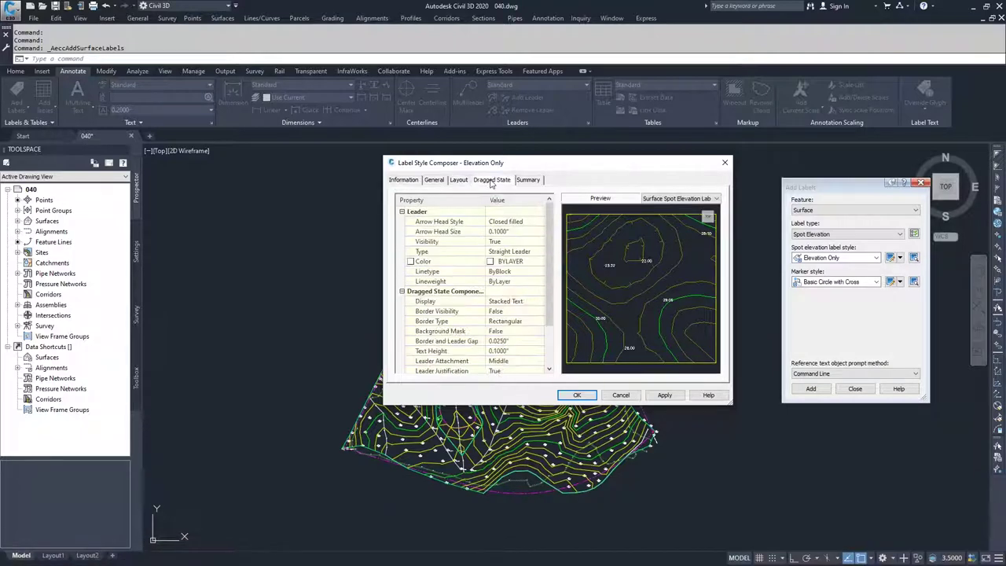
{"action": "left_click", "coordinate": [527, 180]}
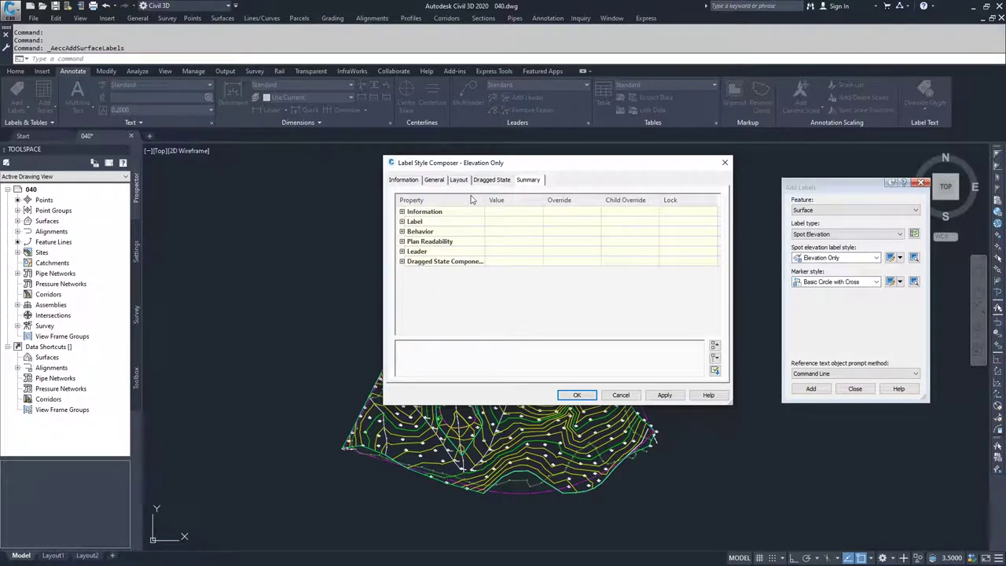
{"action": "left_click", "coordinate": [629, 393]}
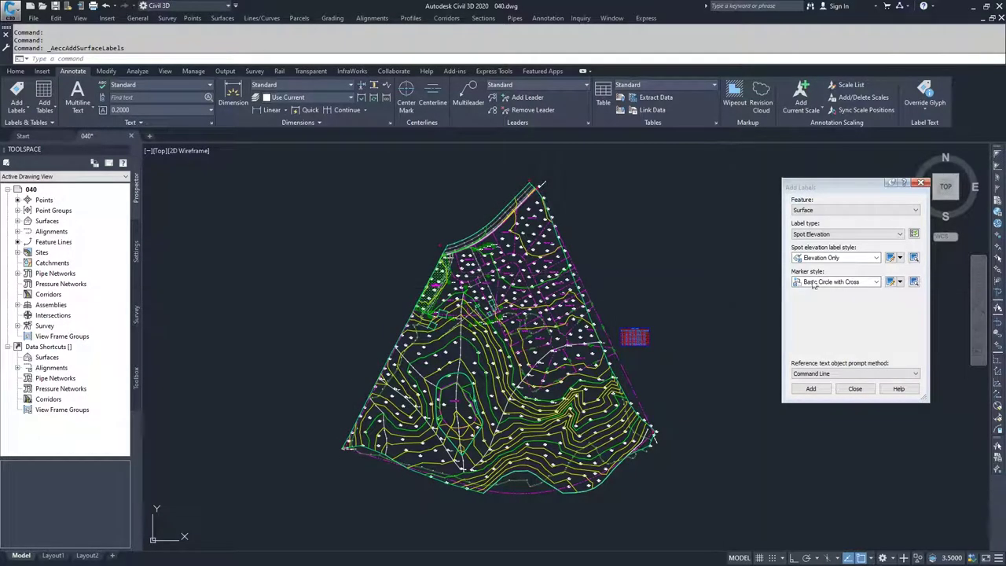
Step: Keep Basic Circle with Cross as the marker style and start adding the spot elevation label
{"action": "left_click", "coordinate": [875, 281]}
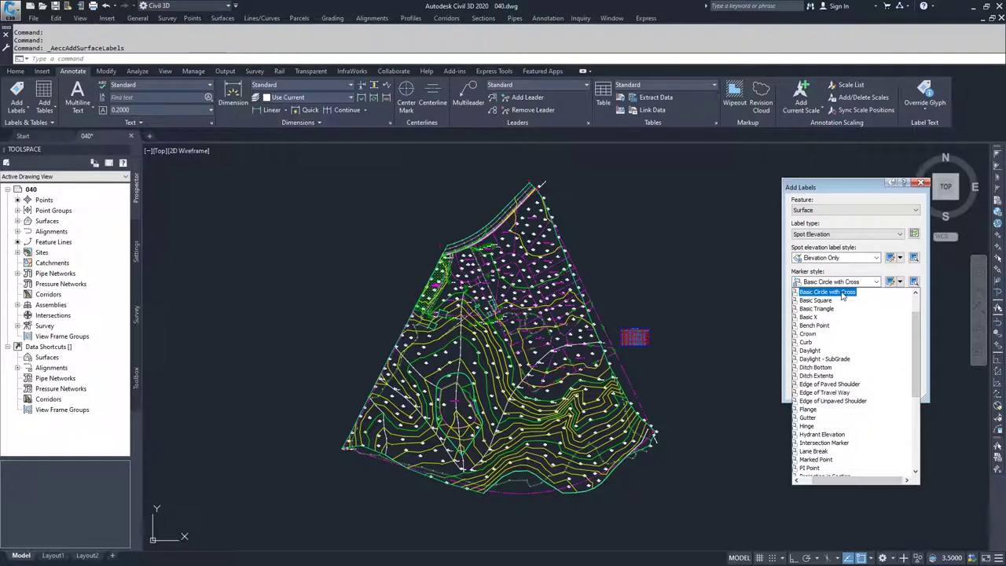
{"action": "left_click", "coordinate": [843, 287]}
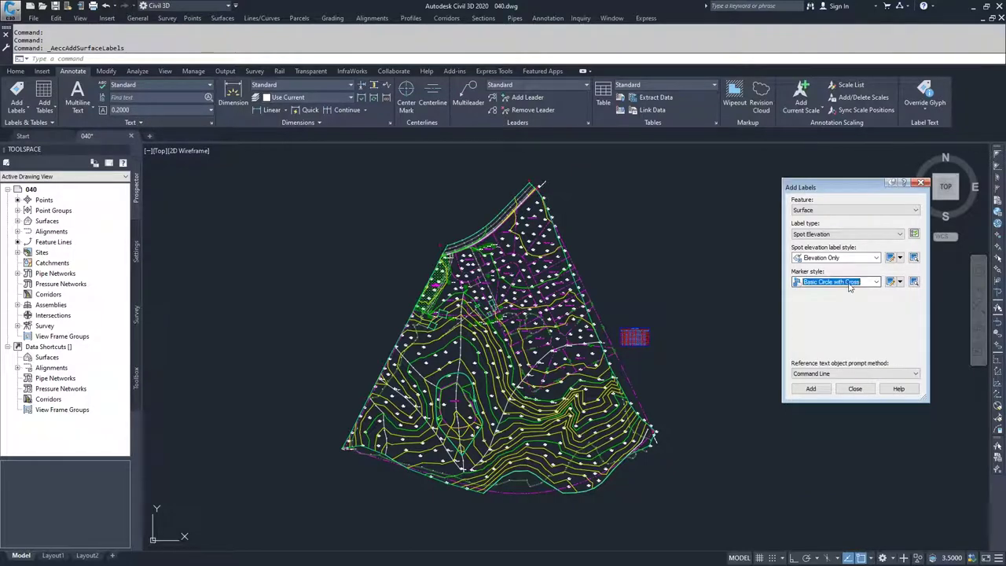
{"action": "left_click", "coordinate": [810, 388]}
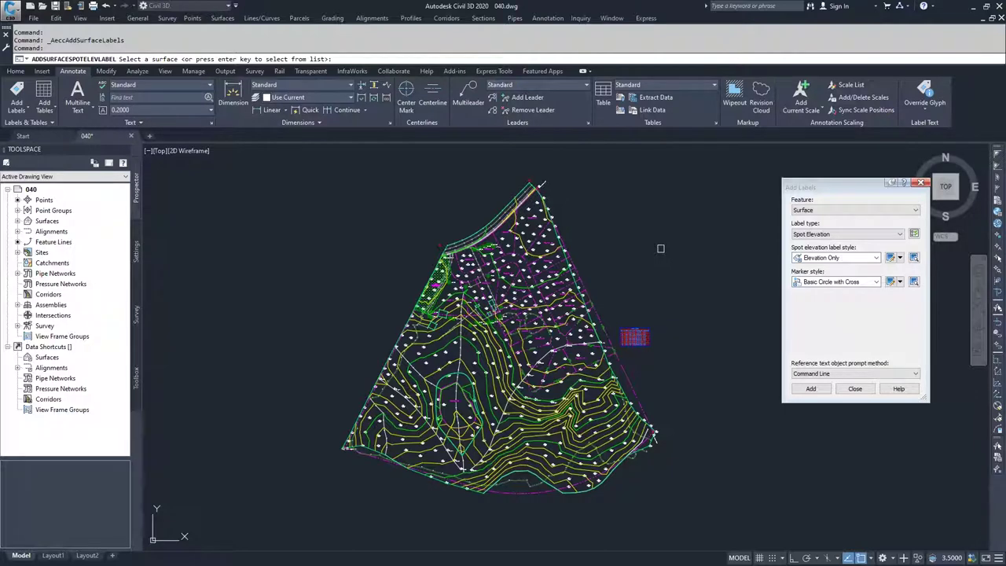
Step: Pick the EG surface and place a spot elevation label reading 186.56
{"action": "key", "text": "Return"}
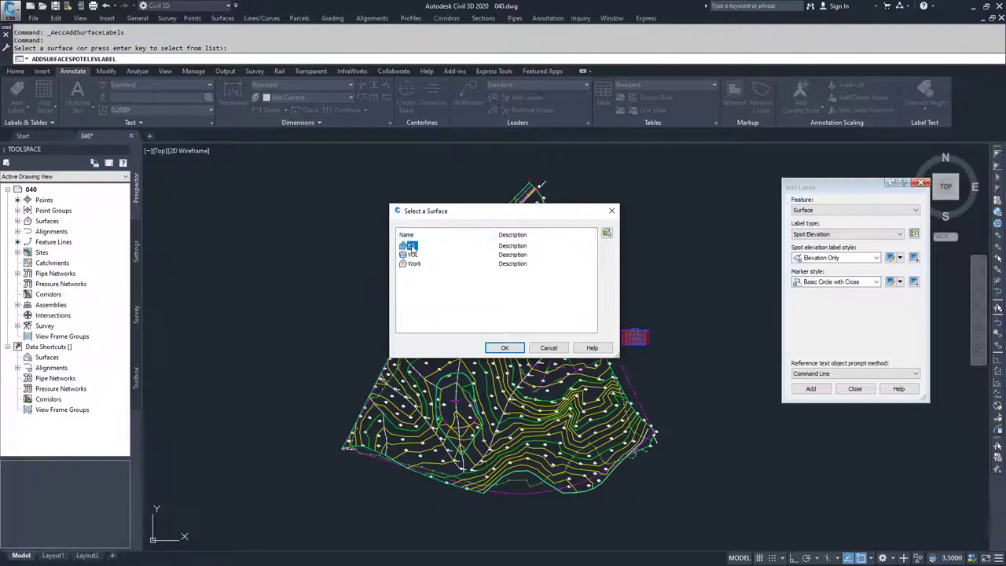
{"action": "left_click", "coordinate": [505, 348]}
{"action": "scroll", "coordinate": [626, 405], "scroll_direction": "up", "scroll_amount": 4}
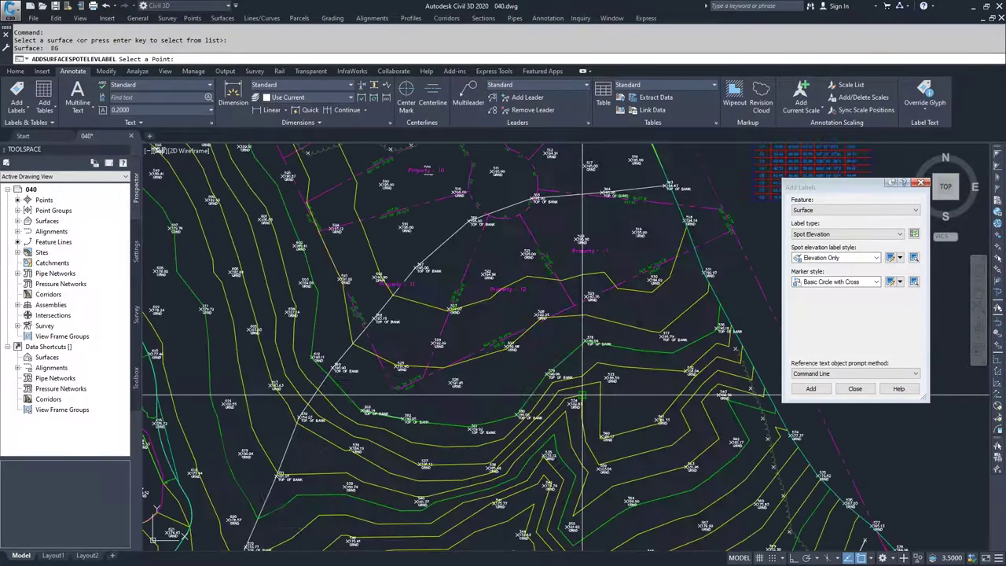
{"action": "scroll", "coordinate": [627, 405], "scroll_direction": "up", "scroll_amount": 4}
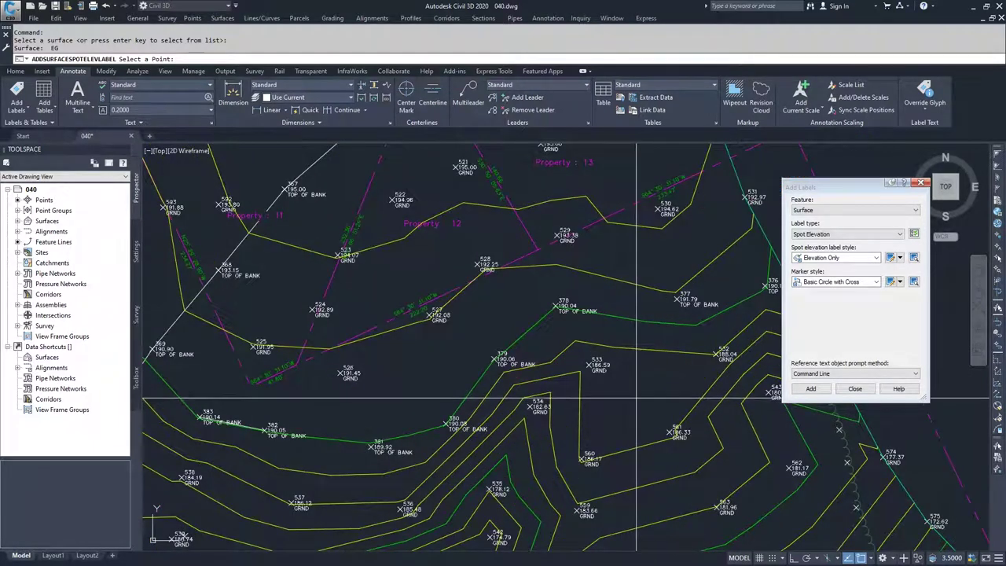
{"action": "left_click", "coordinate": [637, 398]}
{"action": "scroll", "coordinate": [660, 413], "scroll_direction": "up", "scroll_amount": 4}
{"action": "middle_click_drag", "start_coordinate": [667, 418], "coordinate": [639, 380]}
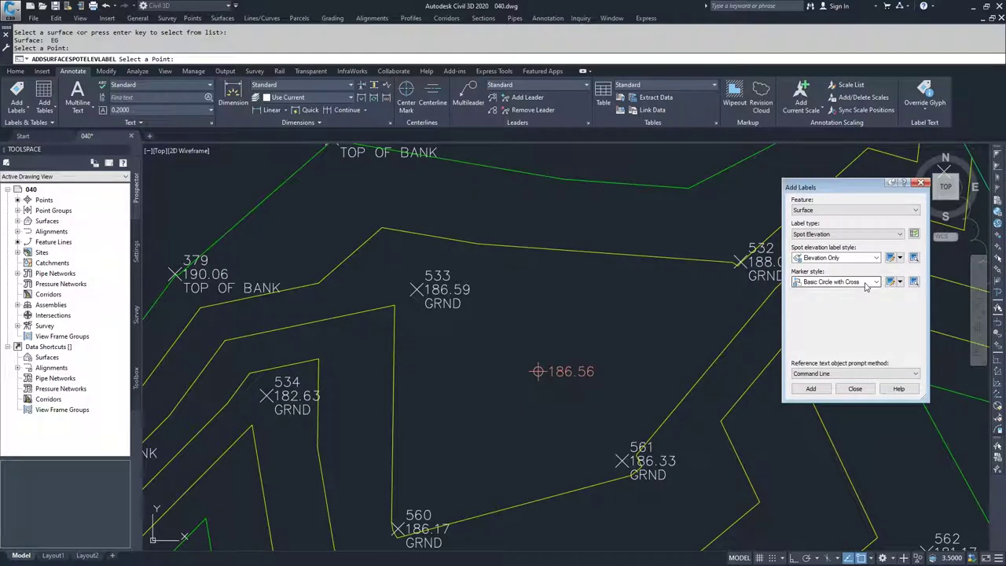
Step: Change the label type to Slope with the Percent style and start adding slope labels
{"action": "left_click", "coordinate": [864, 234]}
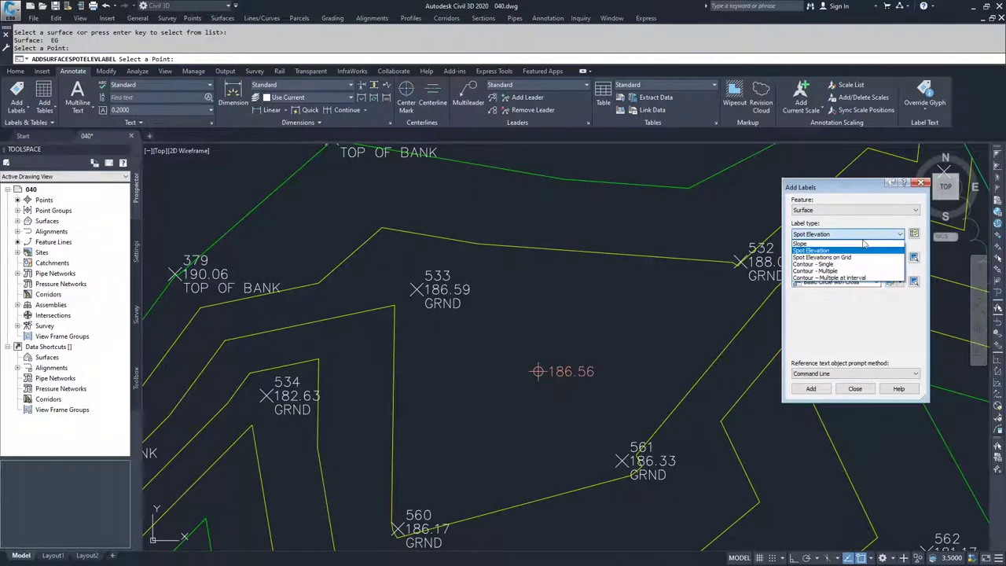
{"action": "left_click", "coordinate": [833, 244]}
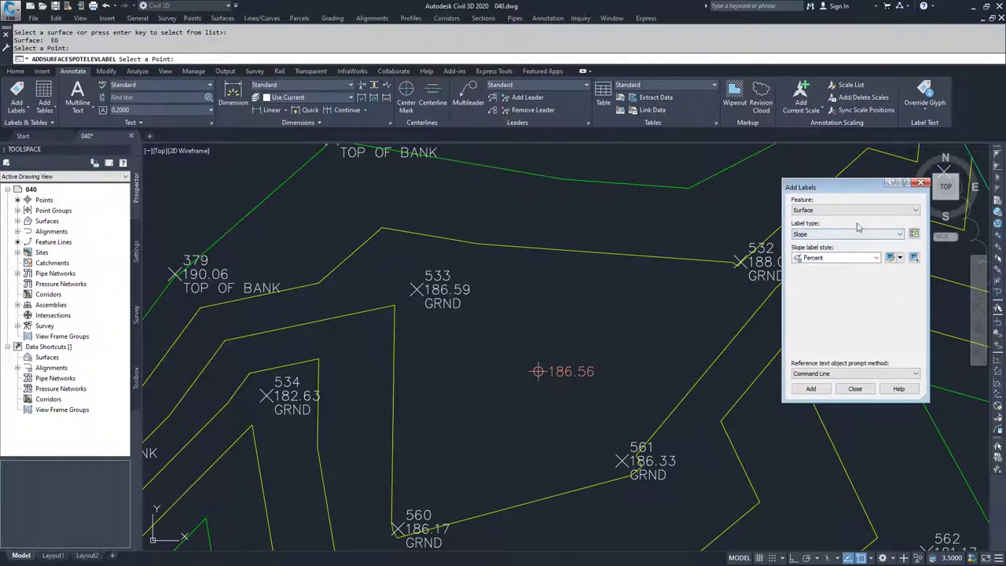
{"action": "left_click", "coordinate": [874, 258]}
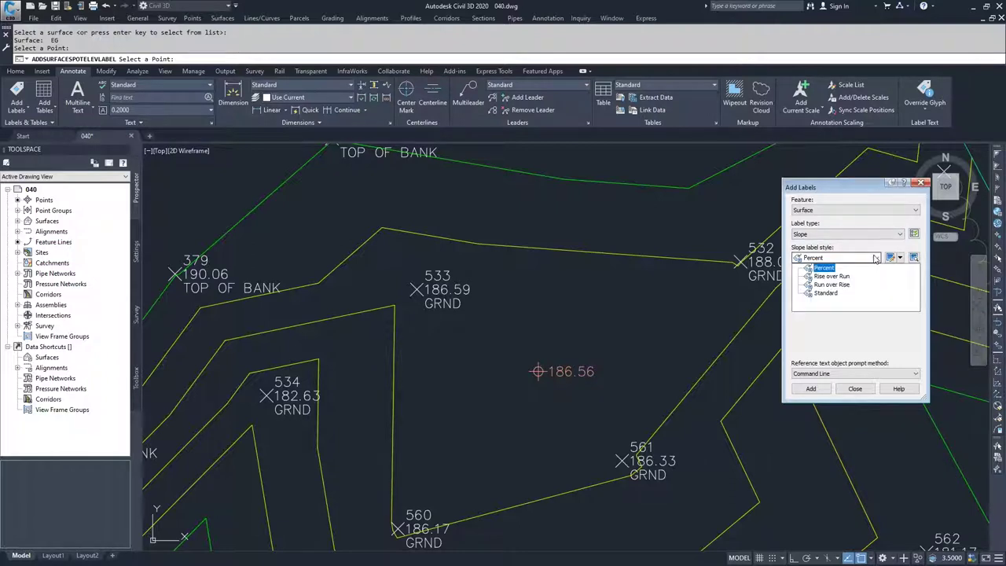
{"action": "left_click", "coordinate": [875, 259]}
{"action": "left_click", "coordinate": [880, 257]}
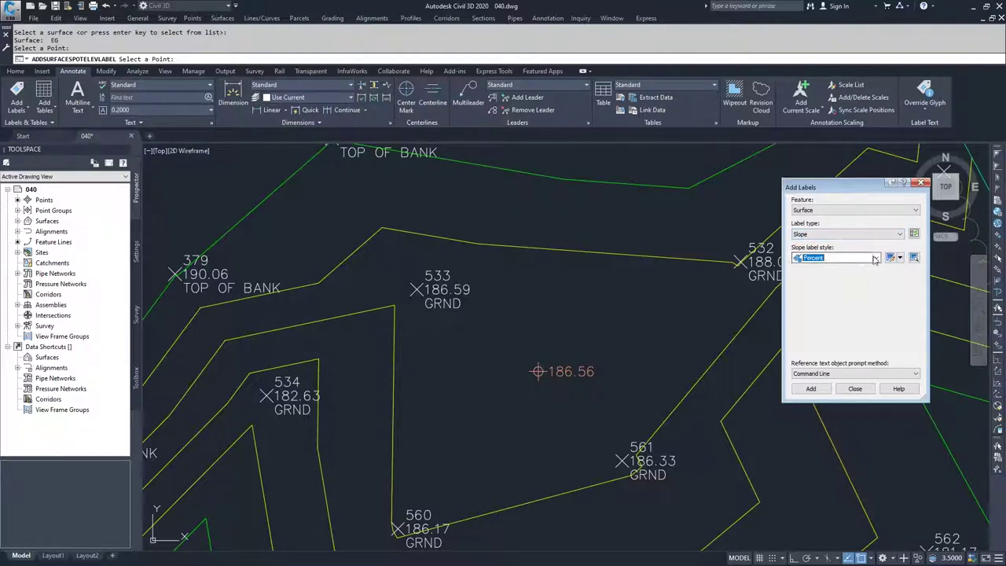
{"action": "left_click", "coordinate": [875, 258]}
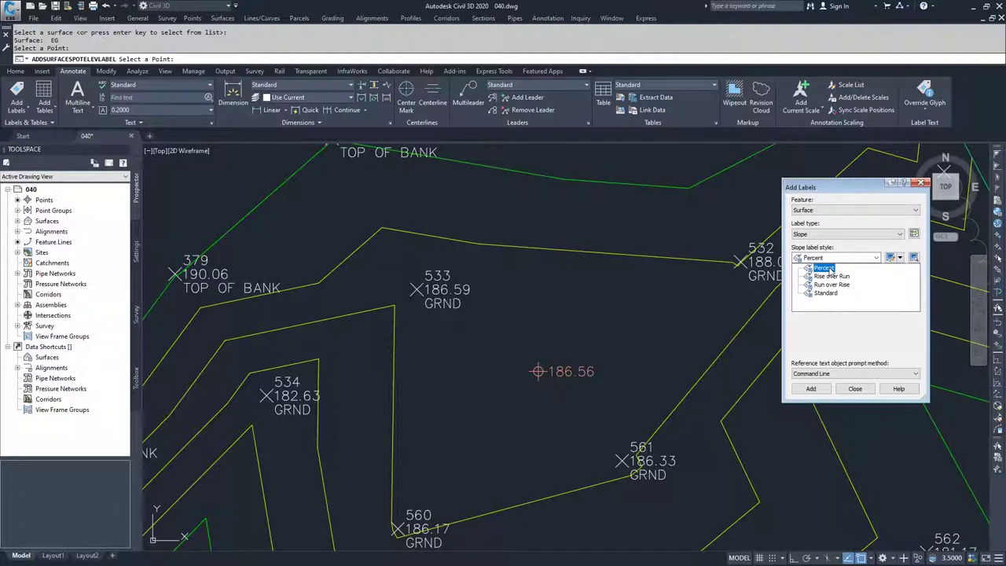
{"action": "left_click", "coordinate": [829, 270]}
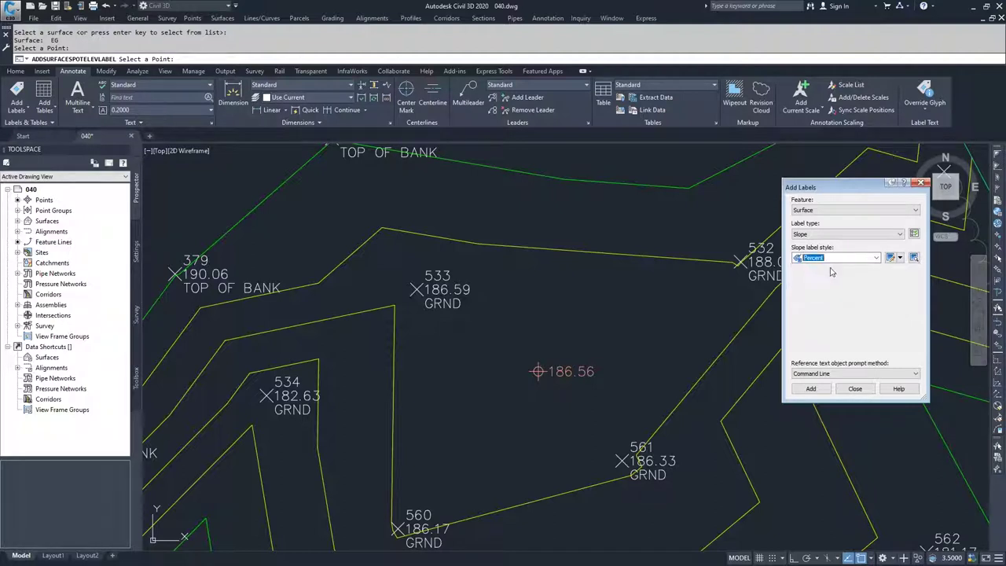
{"action": "left_click", "coordinate": [811, 388]}
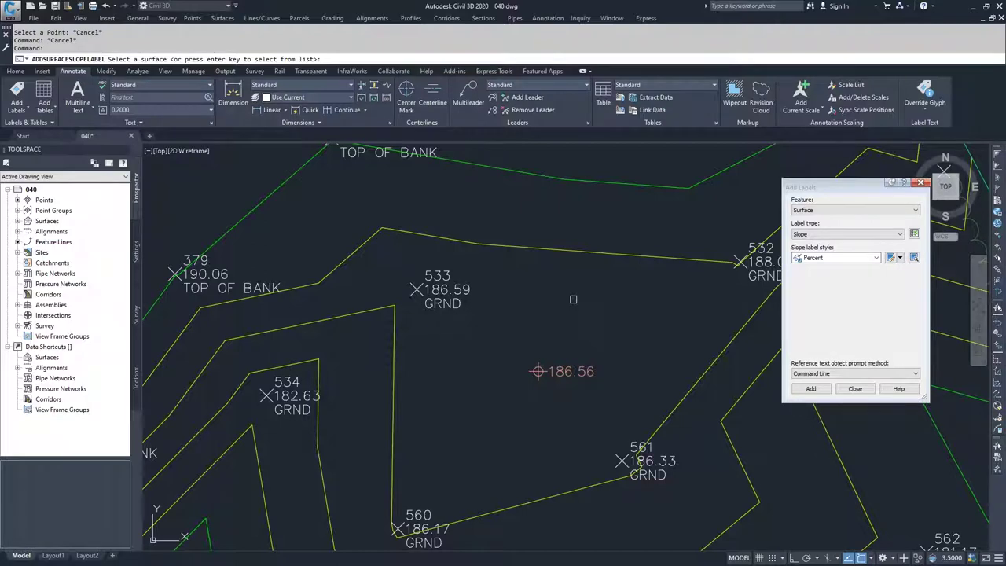
Step: On EG, place a one-point -6.2% slope label between points 560 and 561
{"action": "key", "text": "Return"}
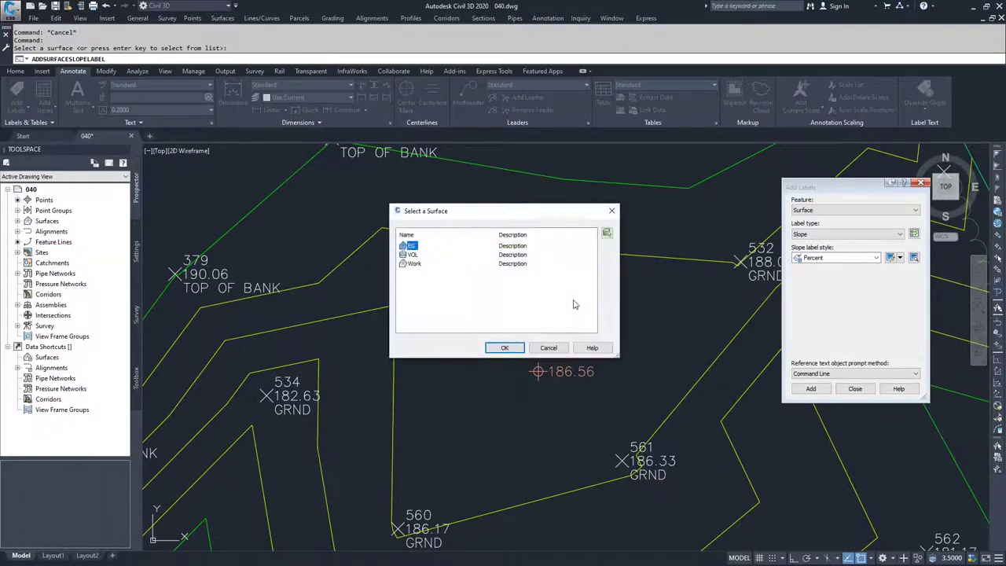
{"action": "left_click", "coordinate": [503, 348]}
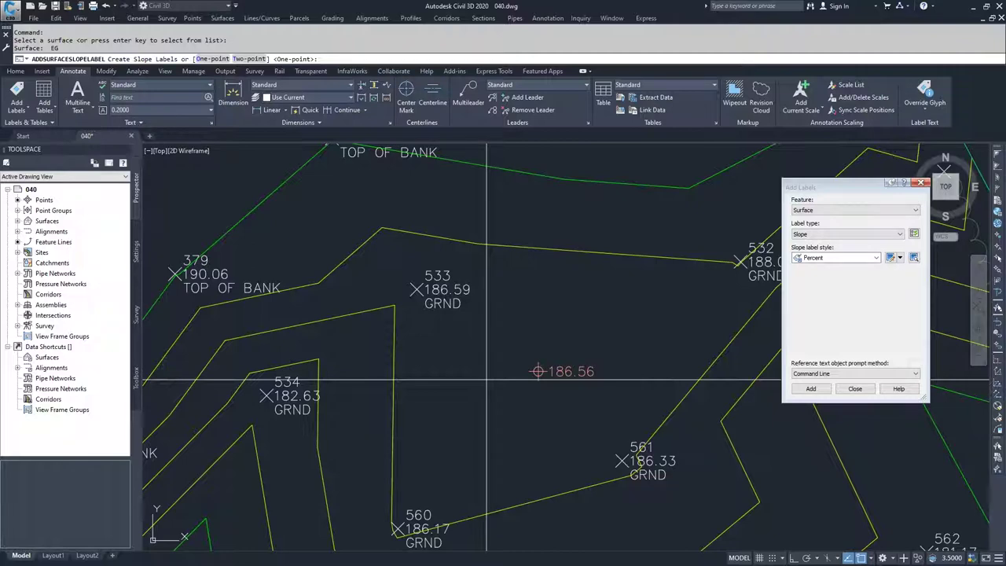
{"action": "key", "text": "Return"}
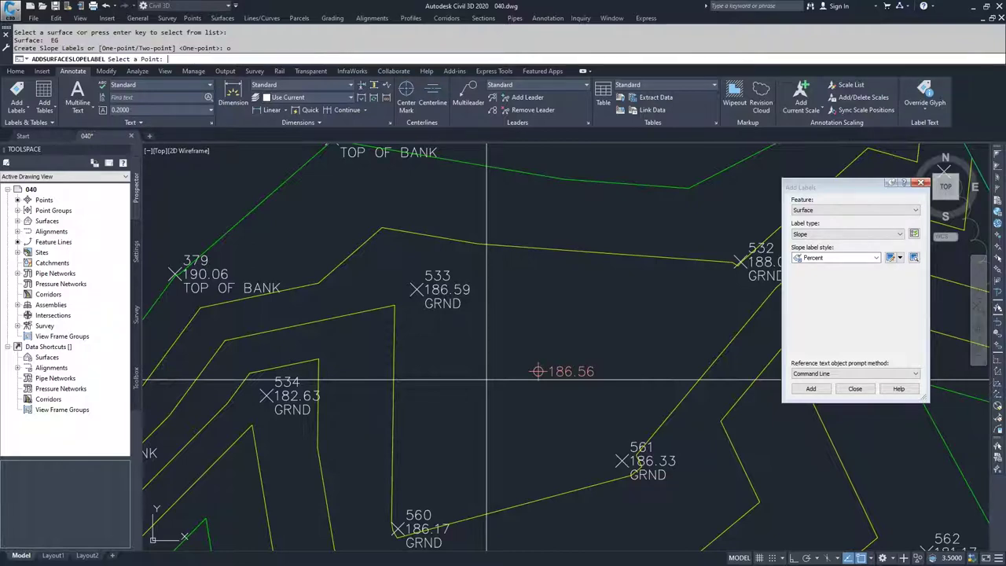
{"action": "middle_click_drag", "start_coordinate": [486, 380], "coordinate": [457, 267]}
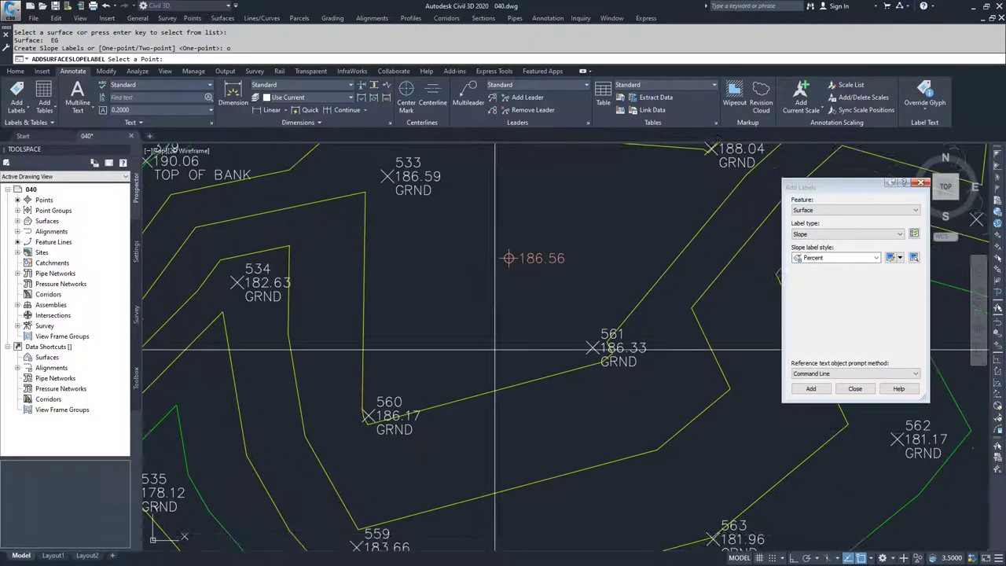
{"action": "left_click", "coordinate": [535, 414]}
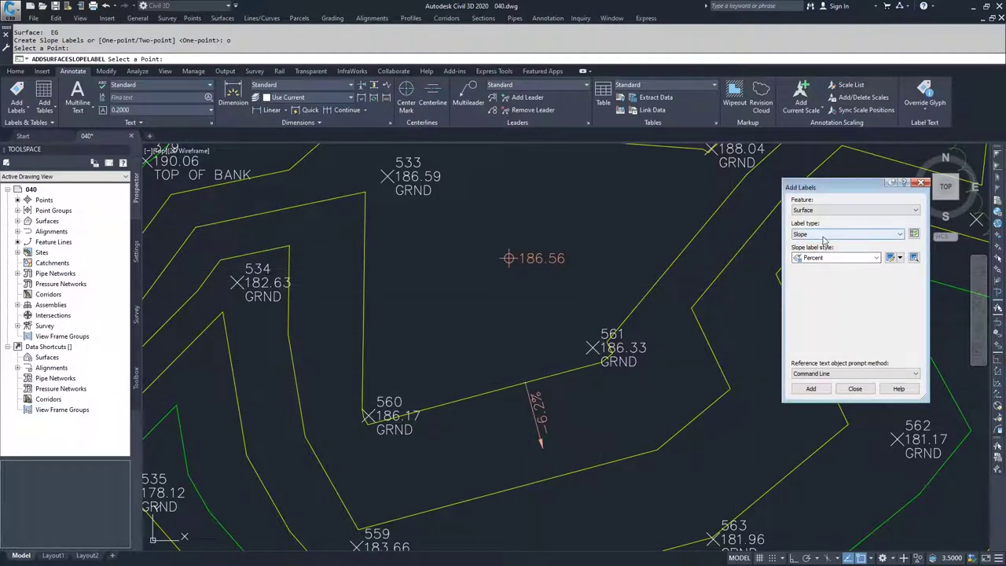
{"action": "left_click", "coordinate": [810, 388]}
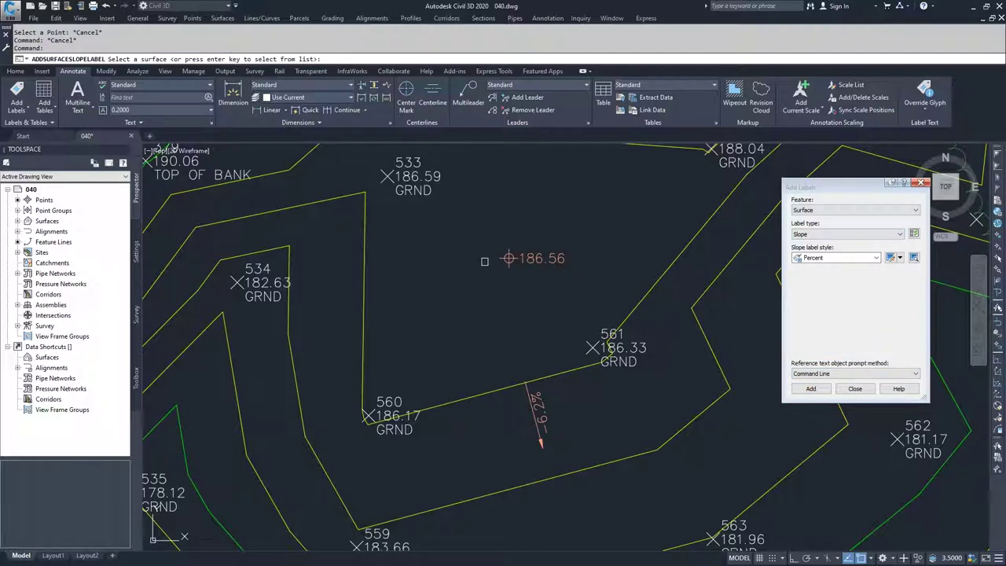
Step: On EG, pick two points across the contour near point 560 for a -5.5% two-point slope label
{"action": "key", "text": "Return"}
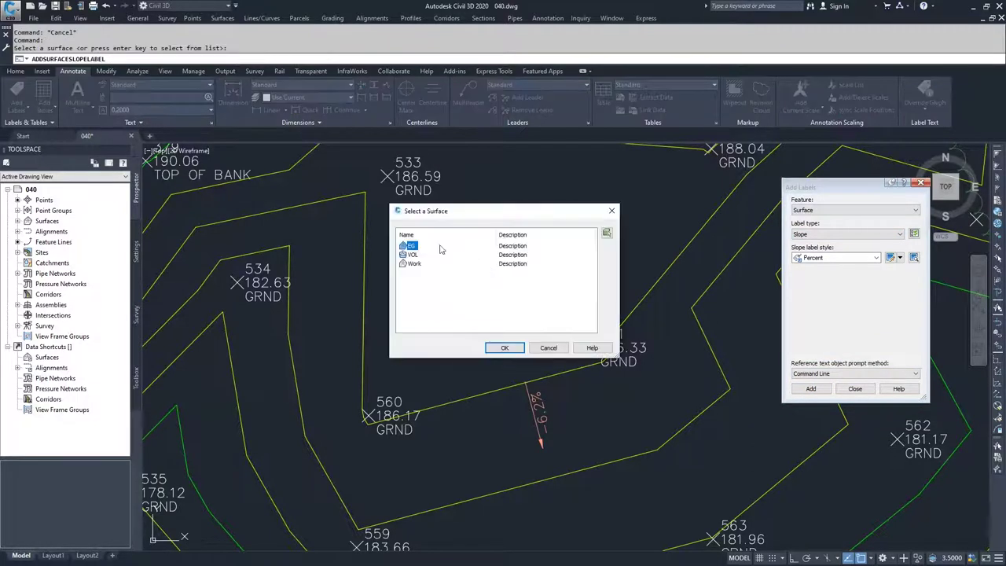
{"action": "left_click", "coordinate": [503, 348]}
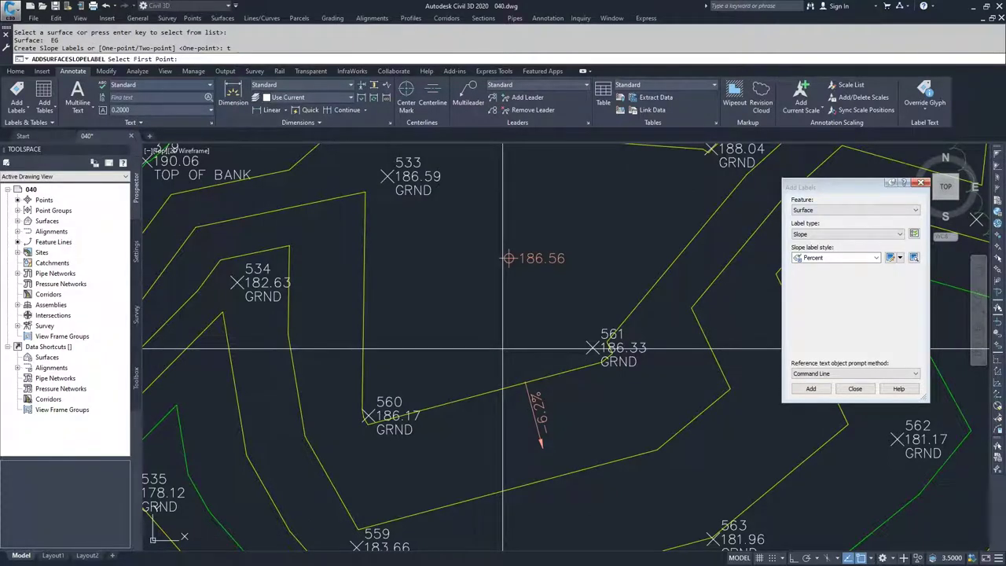
{"action": "middle_click_drag", "start_coordinate": [502, 349], "coordinate": [497, 282]}
{"action": "left_click", "coordinate": [483, 290]}
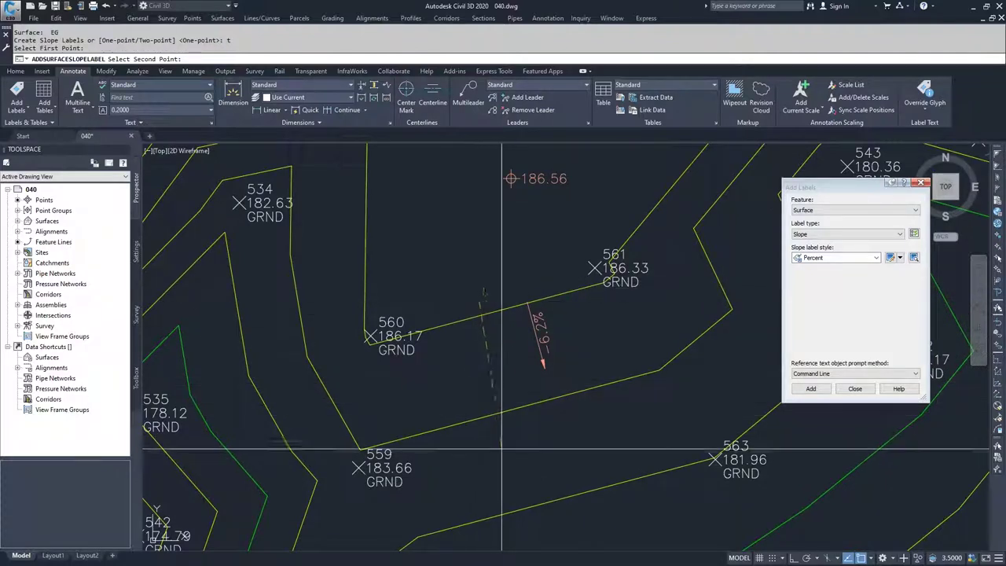
{"action": "middle_click_drag", "start_coordinate": [502, 450], "coordinate": [488, 401]}
{"action": "left_click", "coordinate": [514, 501]}
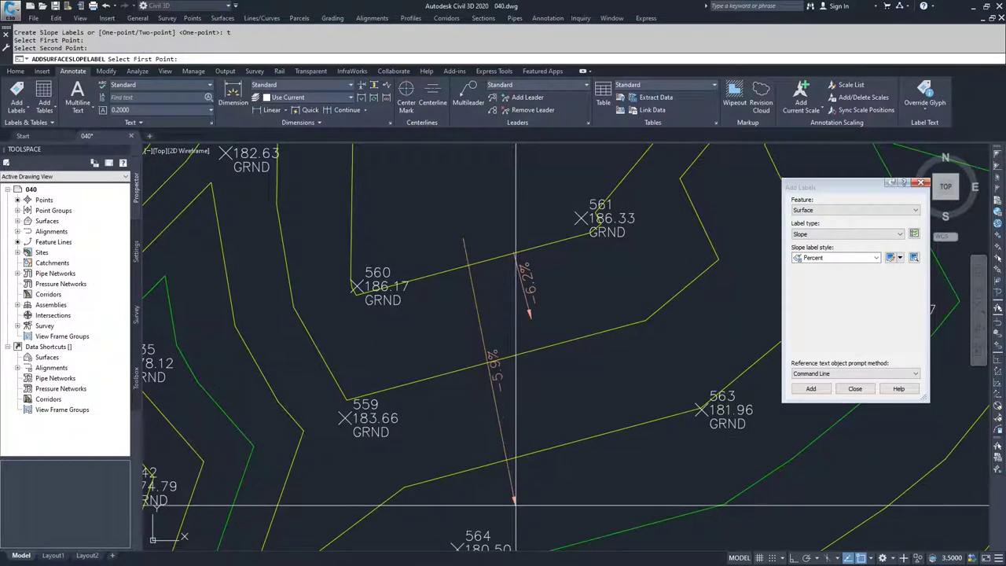
{"action": "key", "text": "Escape"}
{"action": "left_click", "coordinate": [537, 286]}
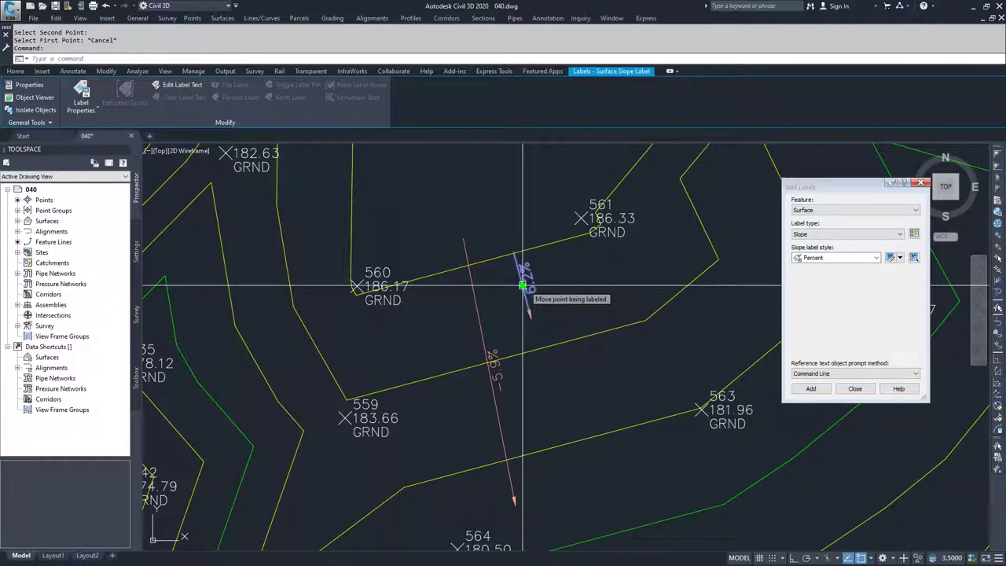
Step: Deselect the one-point label and select the two-point slope label to show its grips
{"action": "key", "text": "Escape"}
{"action": "left_click", "coordinate": [476, 300]}
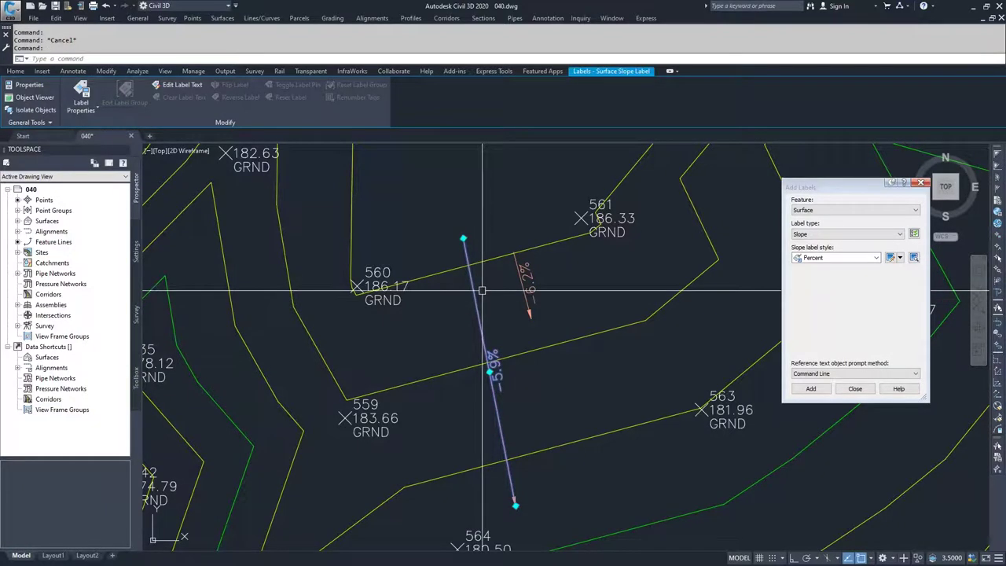